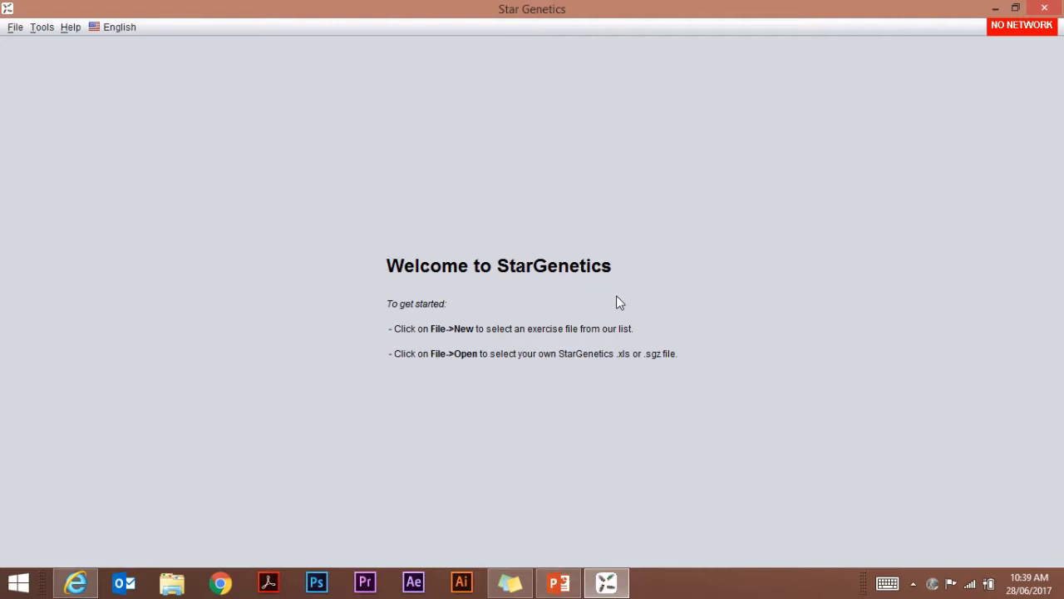
Load the 'Fruit Fly Exercise 1 - Level 1' exercise through File > New.
left_click(14, 27)
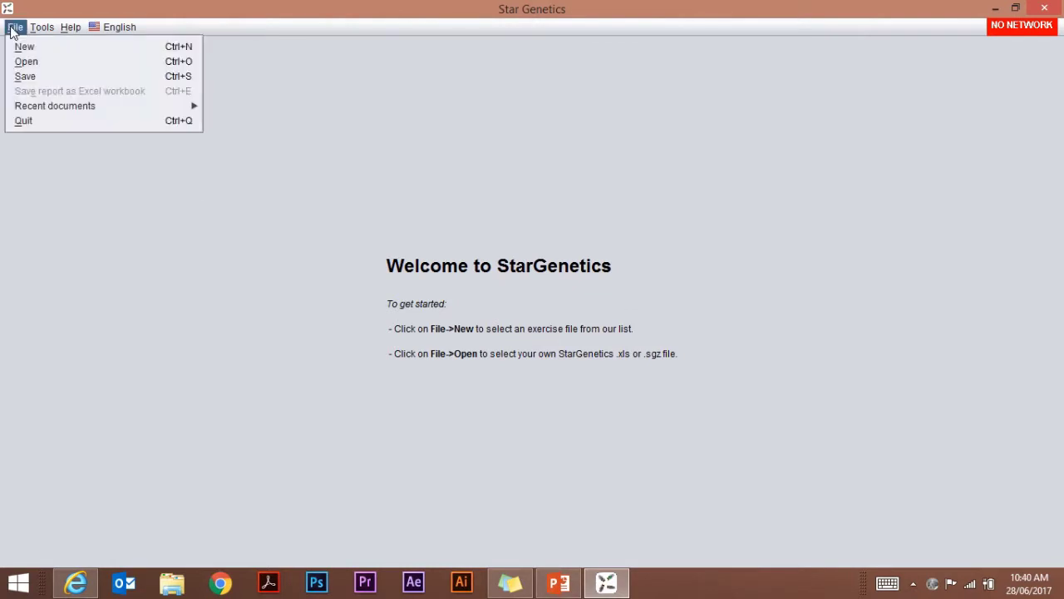
left_click(25, 48)
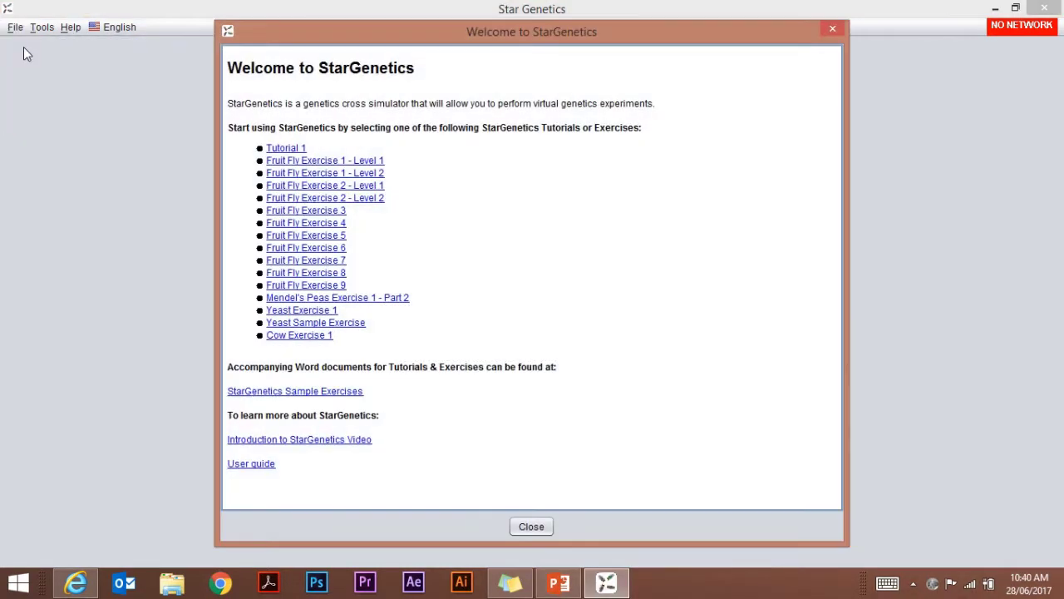
left_click(370, 162)
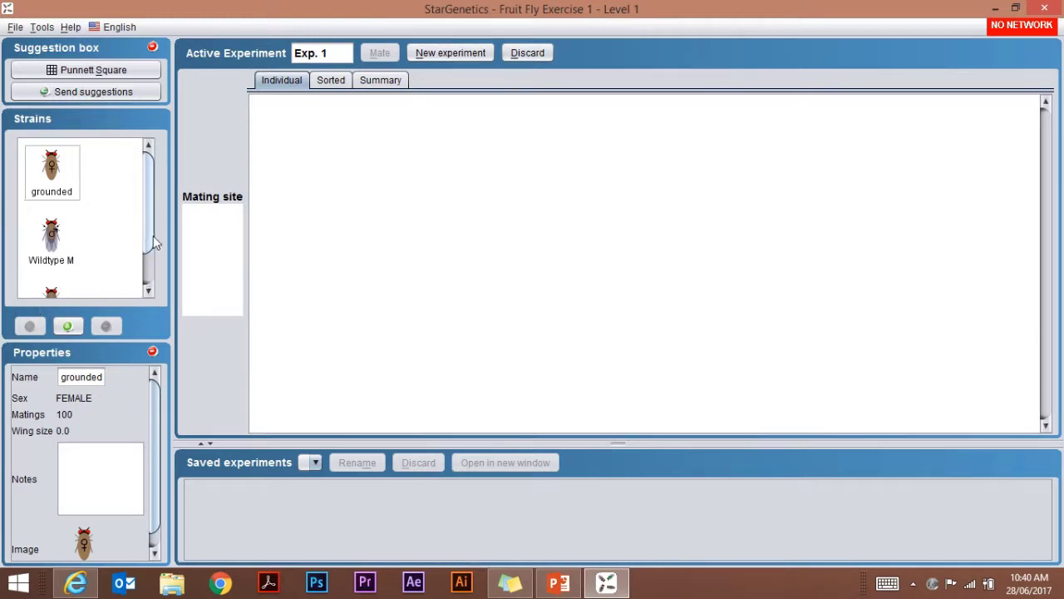
mouse_move(150, 205)
left_mouse_down()
mouse_move(147, 244)
mouse_move(140, 192)
left_mouse_up()
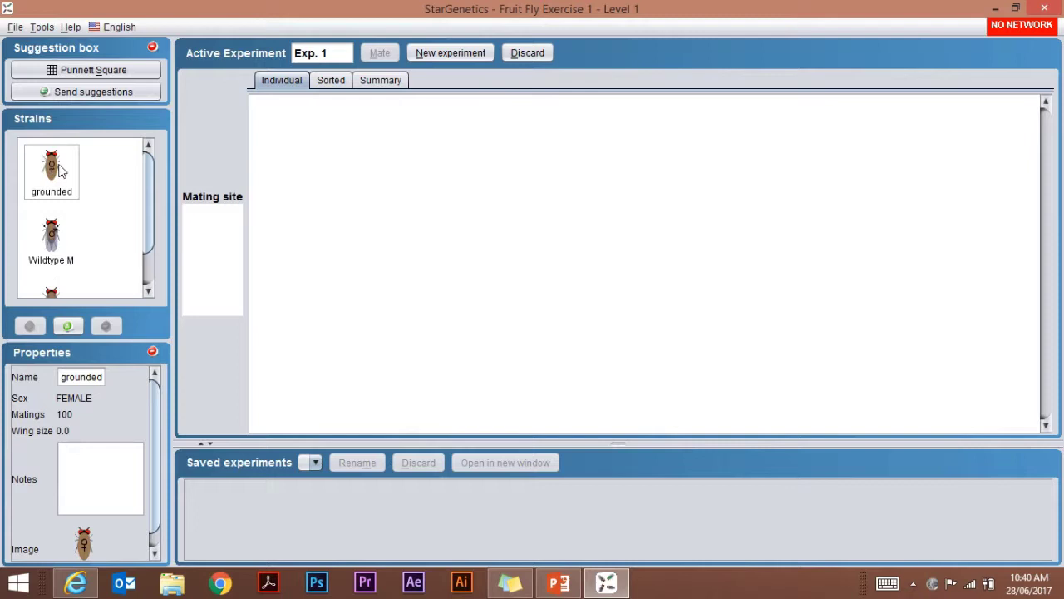
left_click_drag(148, 188, 153, 221)
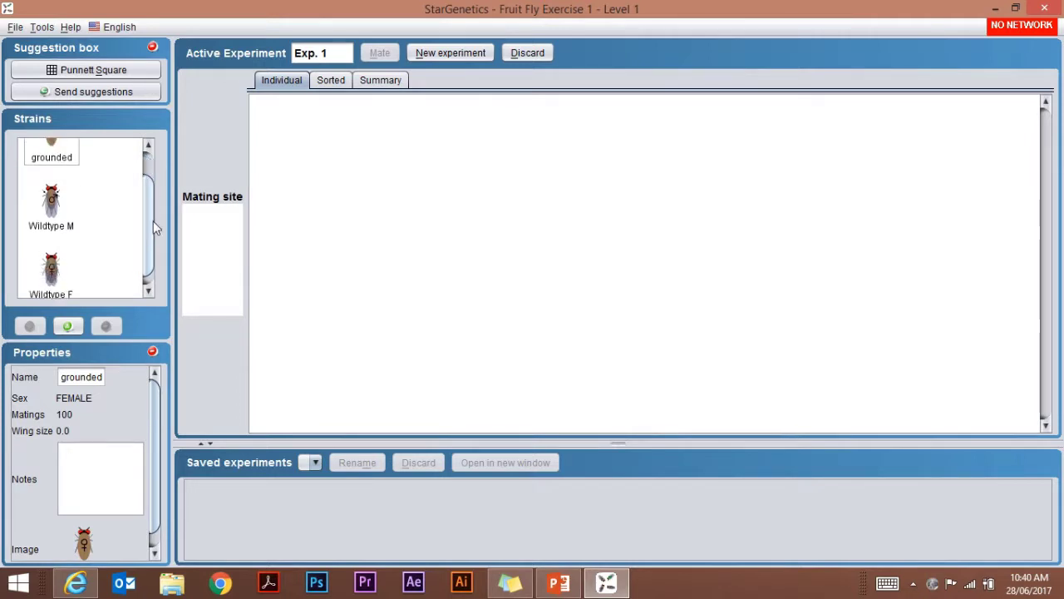
left_click(58, 212)
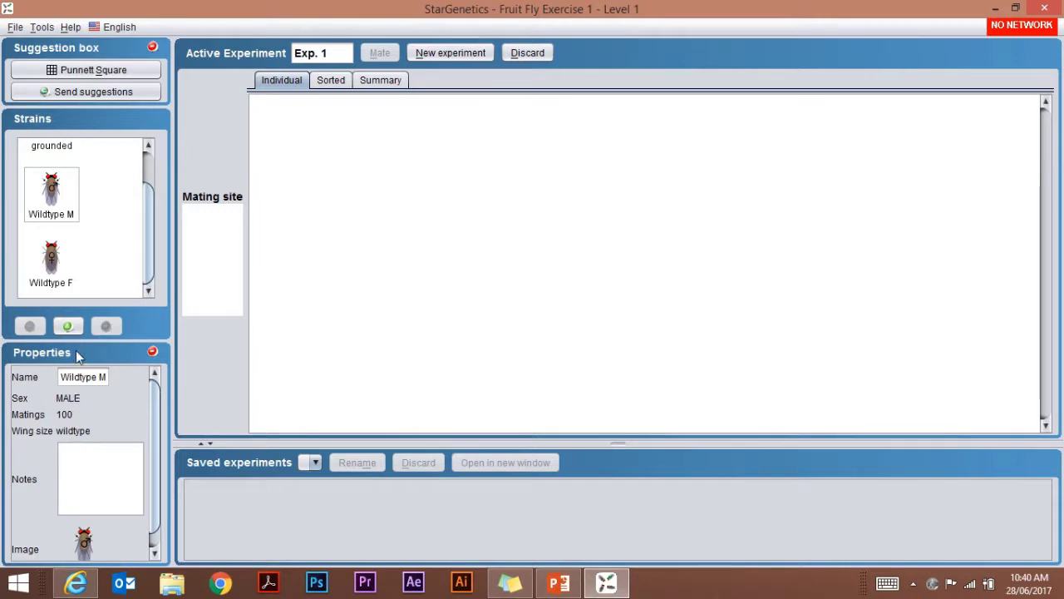
left_click(58, 263)
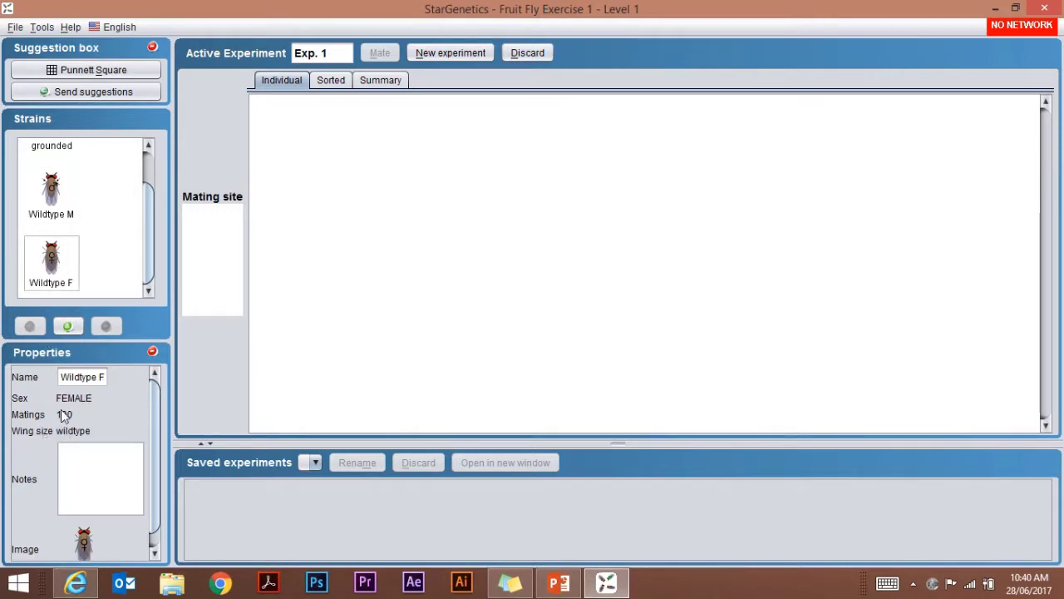
scroll(141, 263, "up", 2)
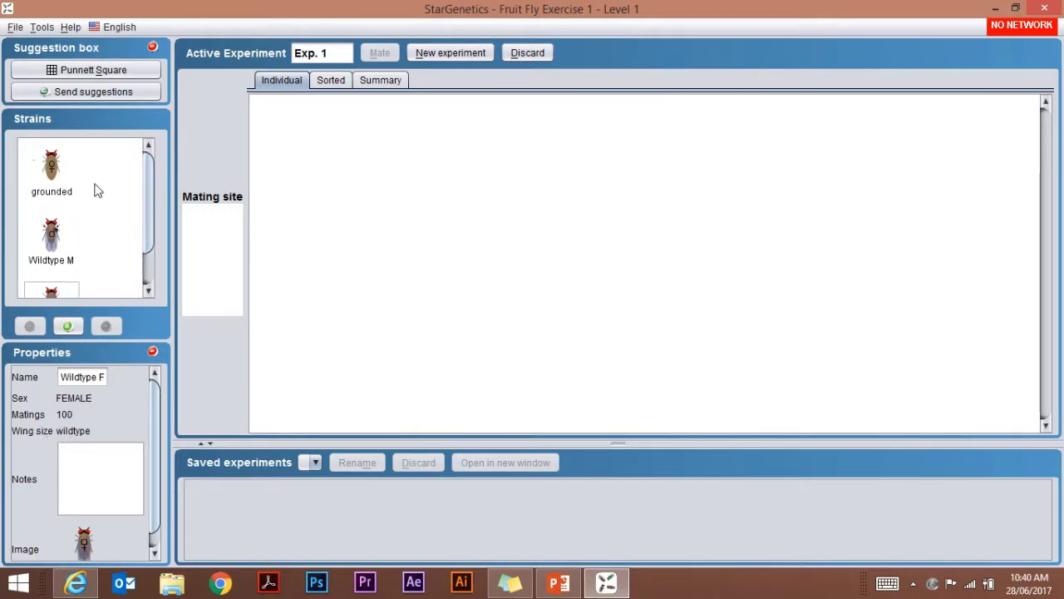
Place the grounded female and the Wildtype M male in the mating site.
left_click_drag(54, 169, 202, 236)
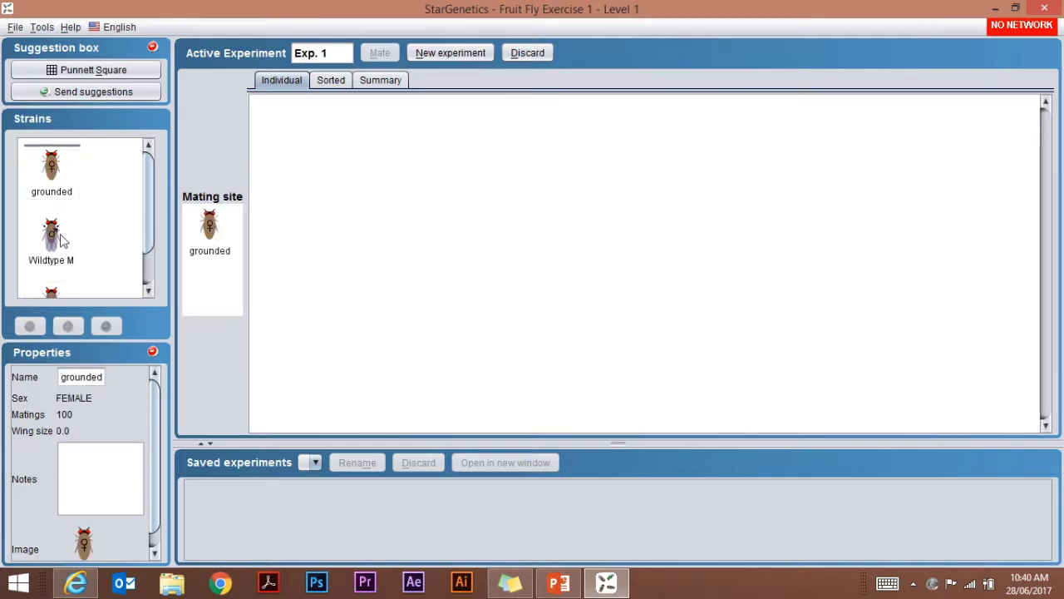
left_click_drag(50, 239, 214, 287)
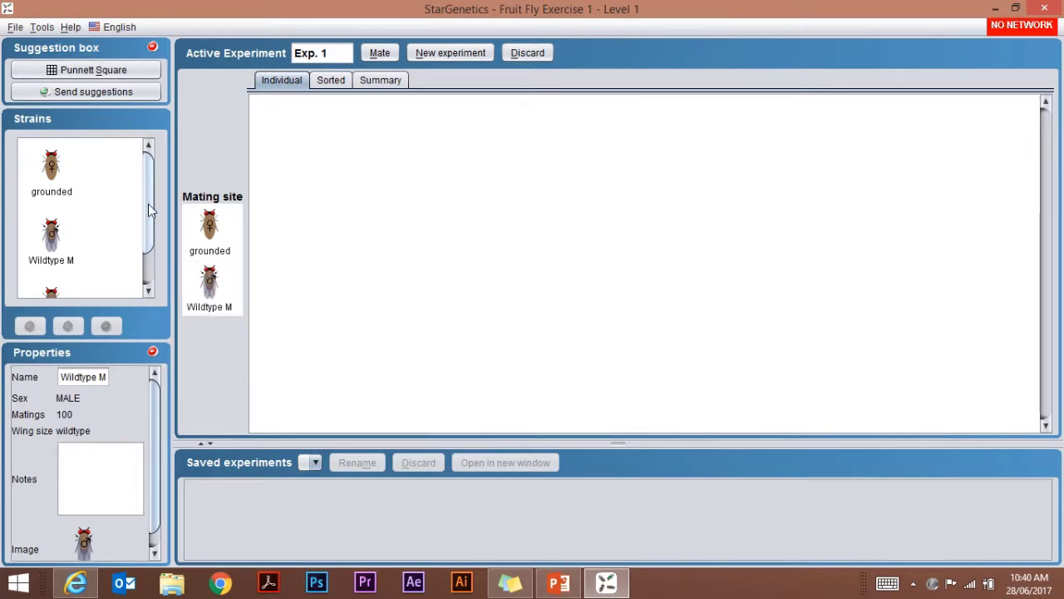
left_click_drag(148, 203, 147, 250)
Try Wildtype F as the female parent, then restore grounded as the female.
left_click_drag(50, 266, 209, 280)
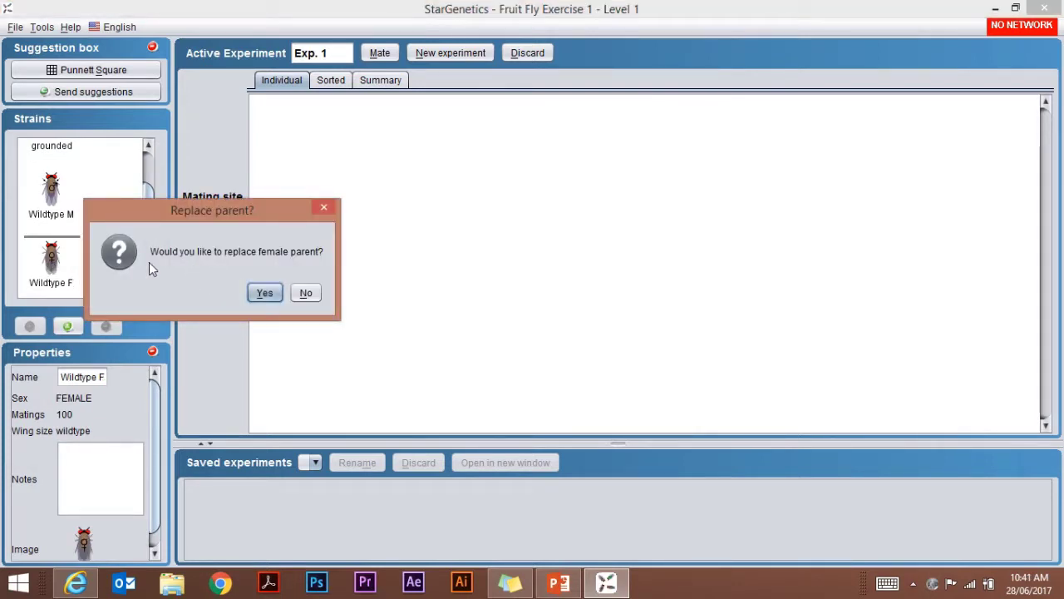
left_click(266, 294)
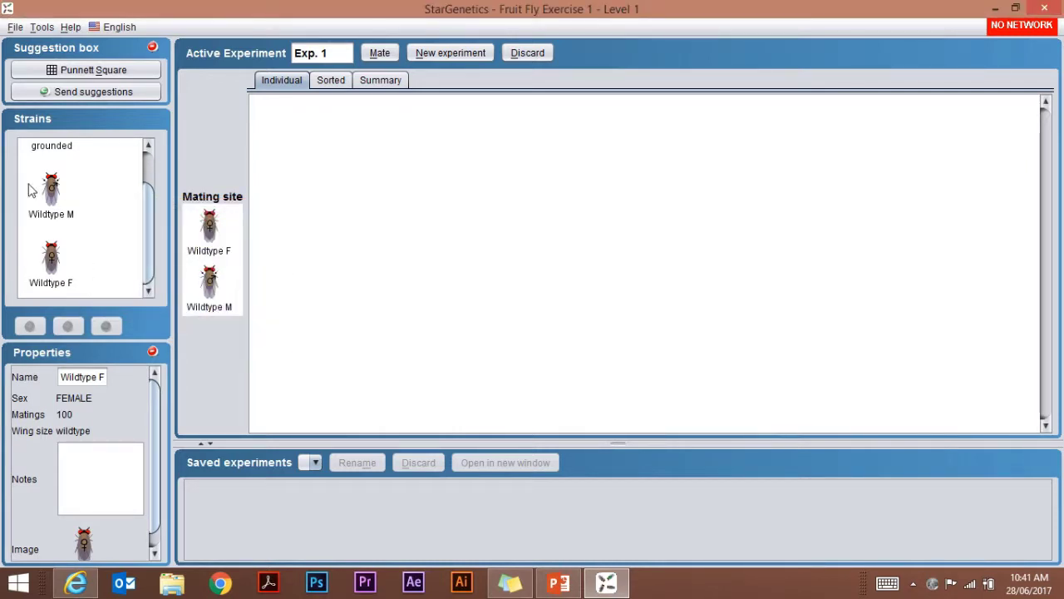
scroll(150, 210, "up", 1)
left_click(55, 170)
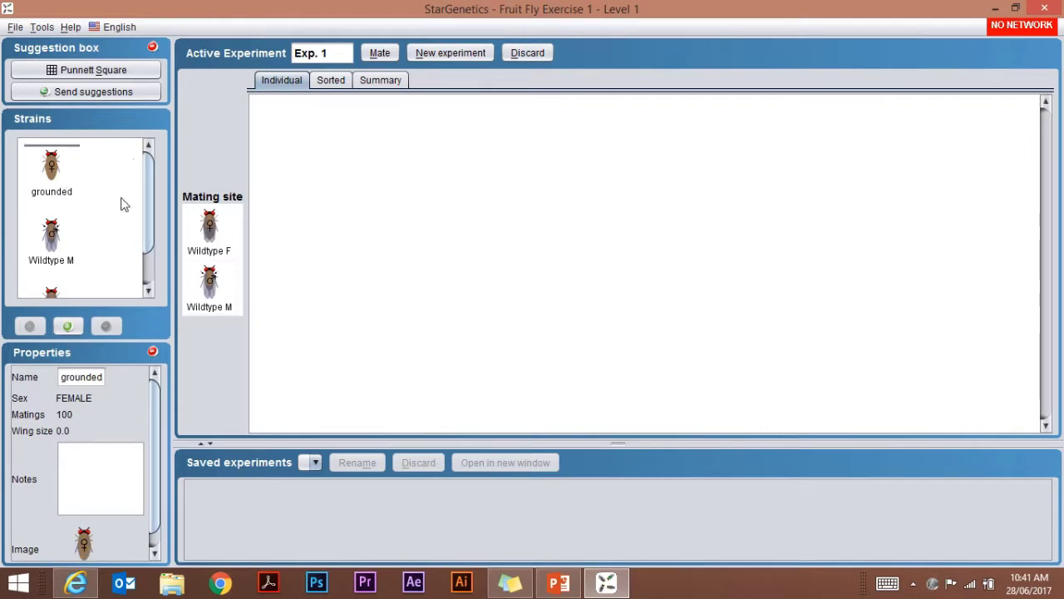
left_click_drag(52, 170, 217, 233)
left_click(269, 293)
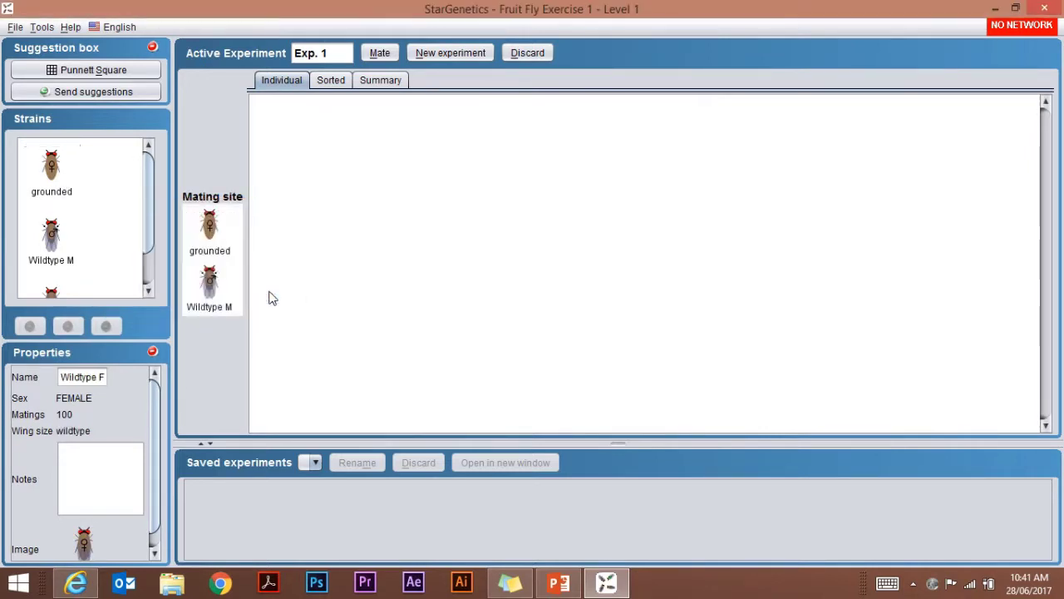
Mate grounded with Wildtype M for 50 offspring, then check and cancel the Add more matings options.
left_click(380, 53)
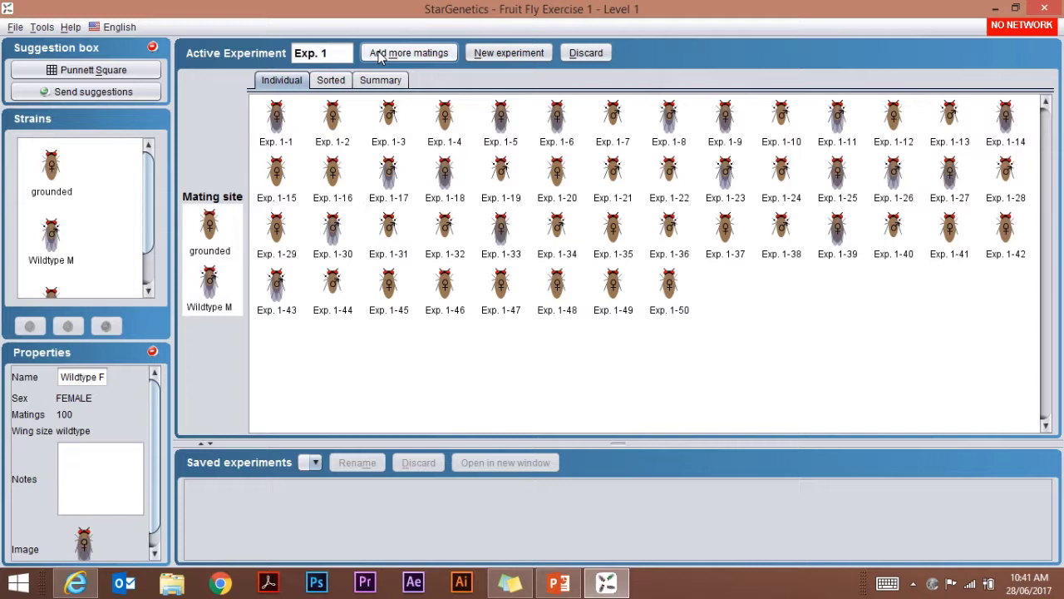
left_click(405, 56)
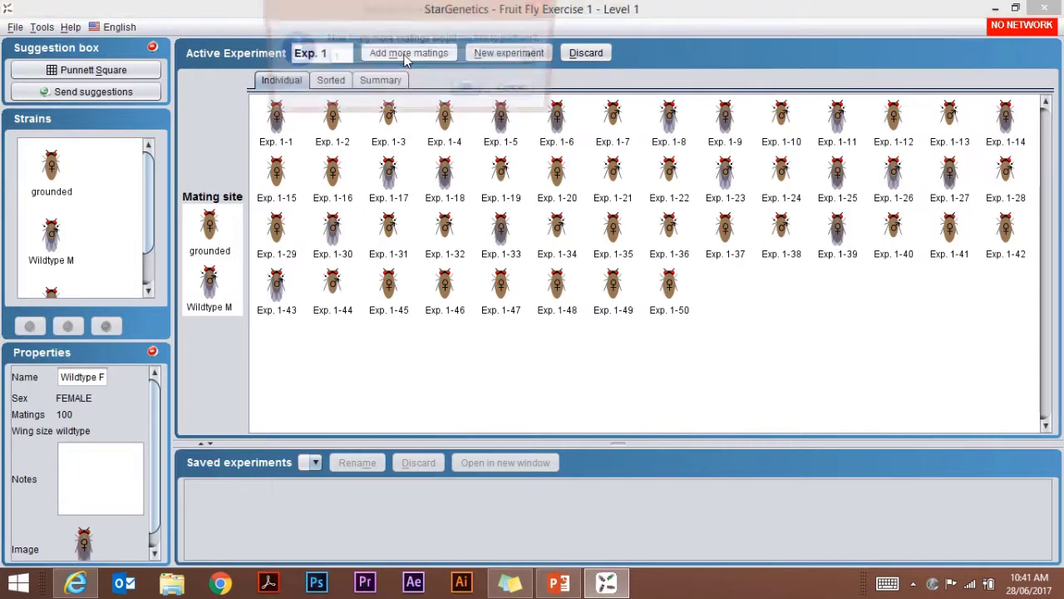
left_click(536, 58)
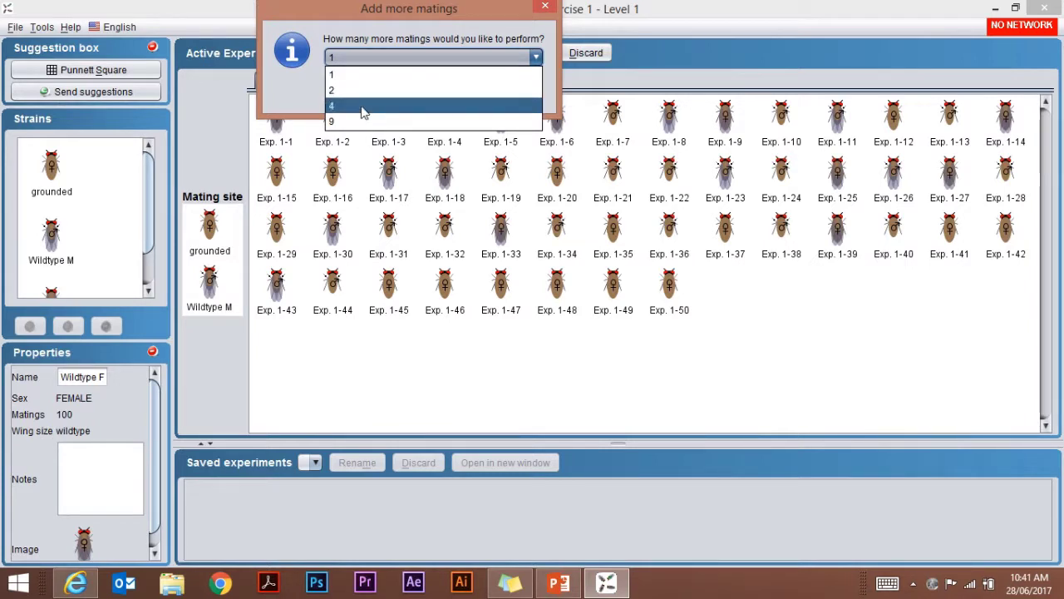
left_click(541, 13)
left_click(542, 11)
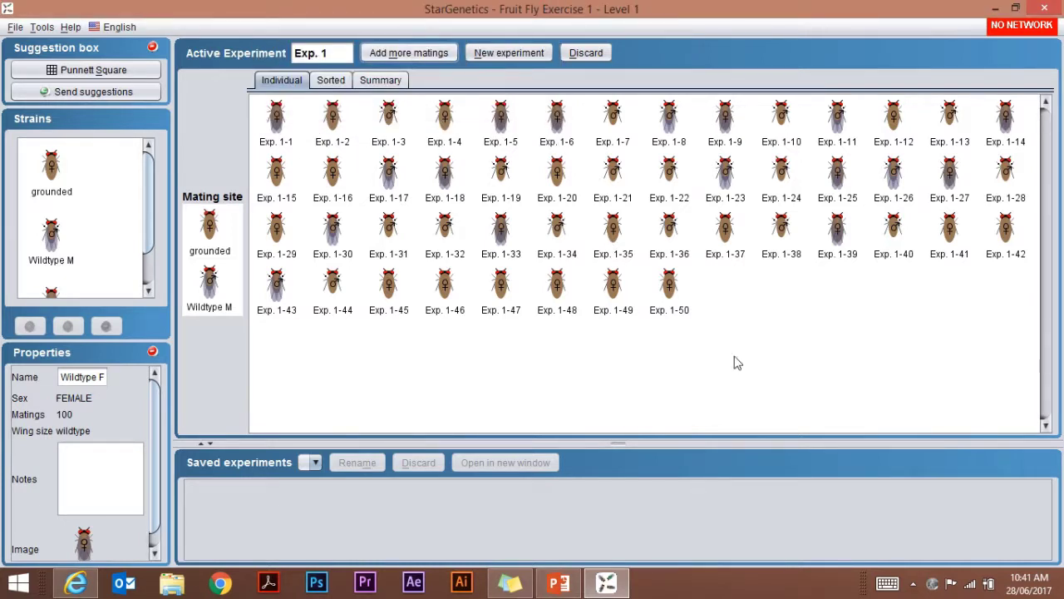
mouse_move(314, 147)
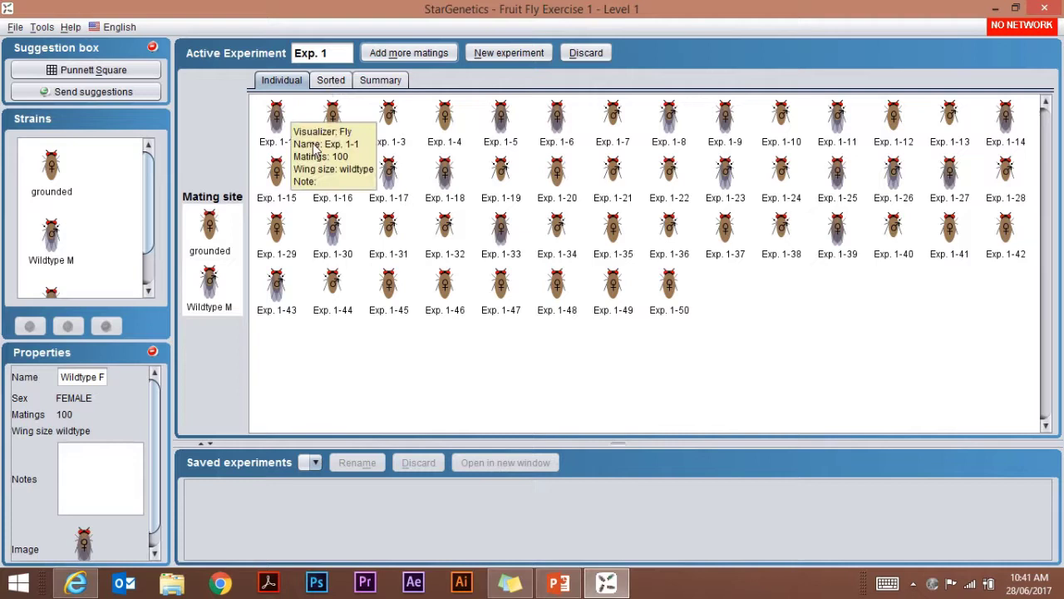
left_click(331, 81)
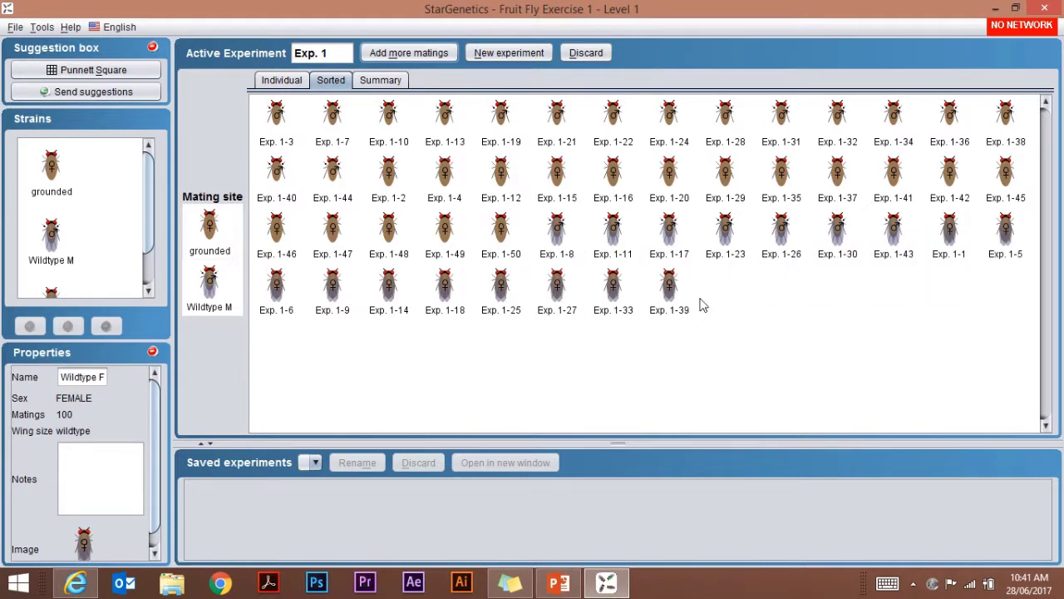
left_click(382, 83)
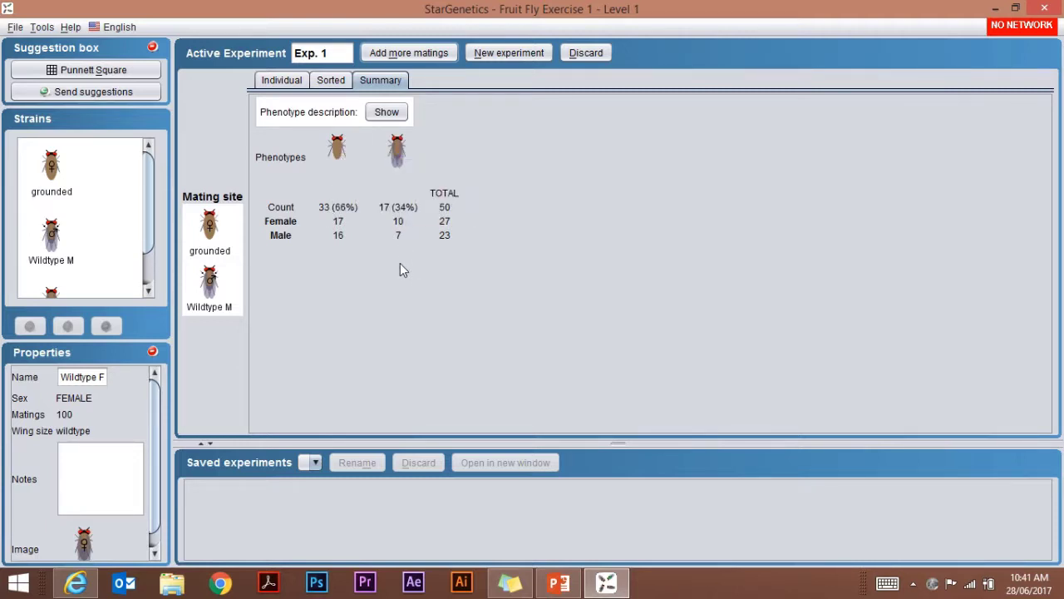
left_click(388, 112)
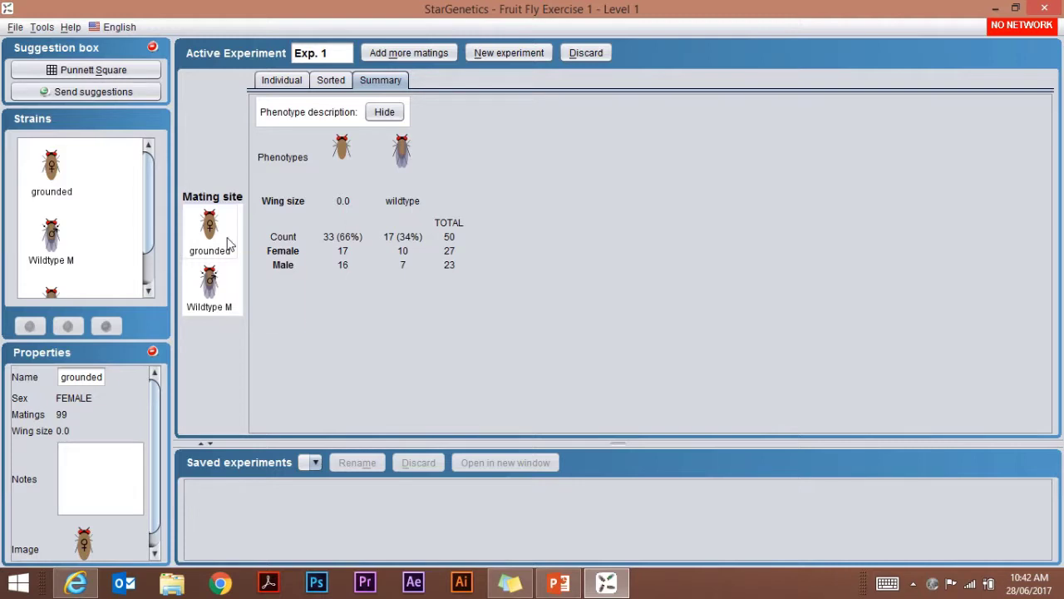
left_click(287, 83)
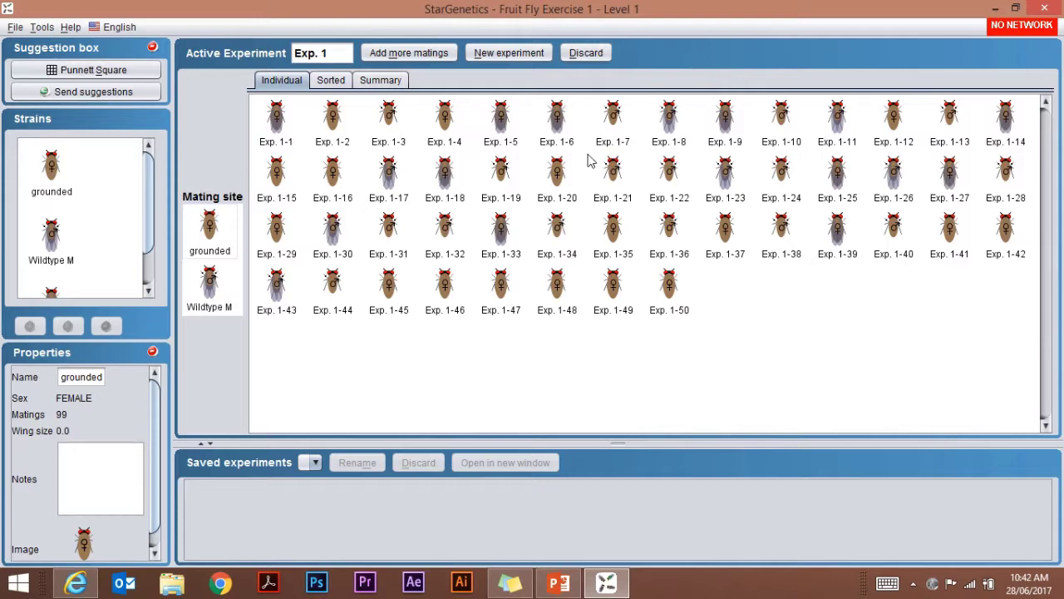
Start a new experiment, saving Exp. 1 and dismissing the notice.
left_click(511, 55)
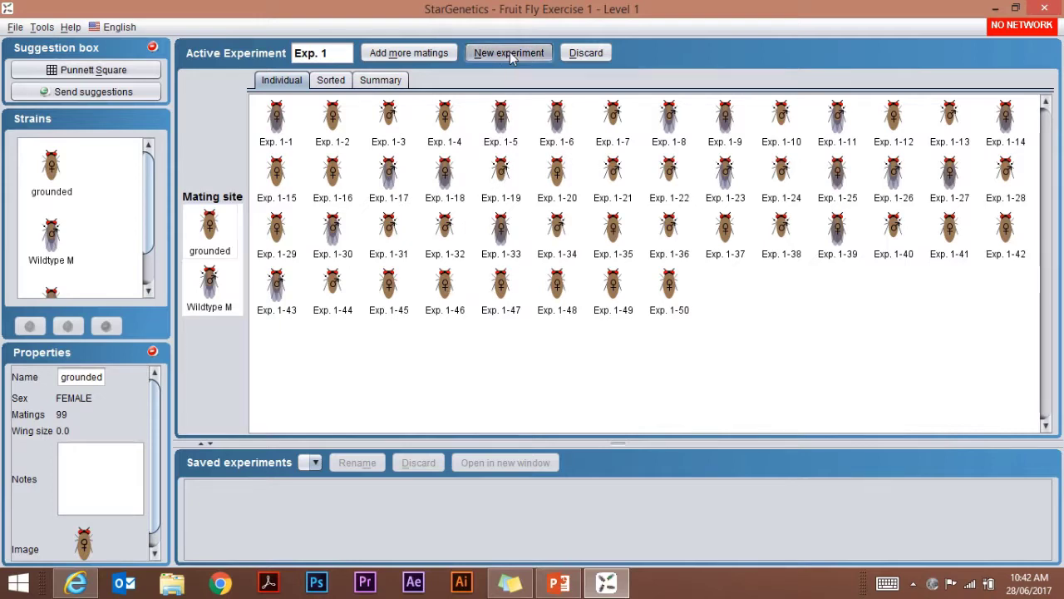
left_click_drag(823, 299, 661, 244)
left_click(879, 342)
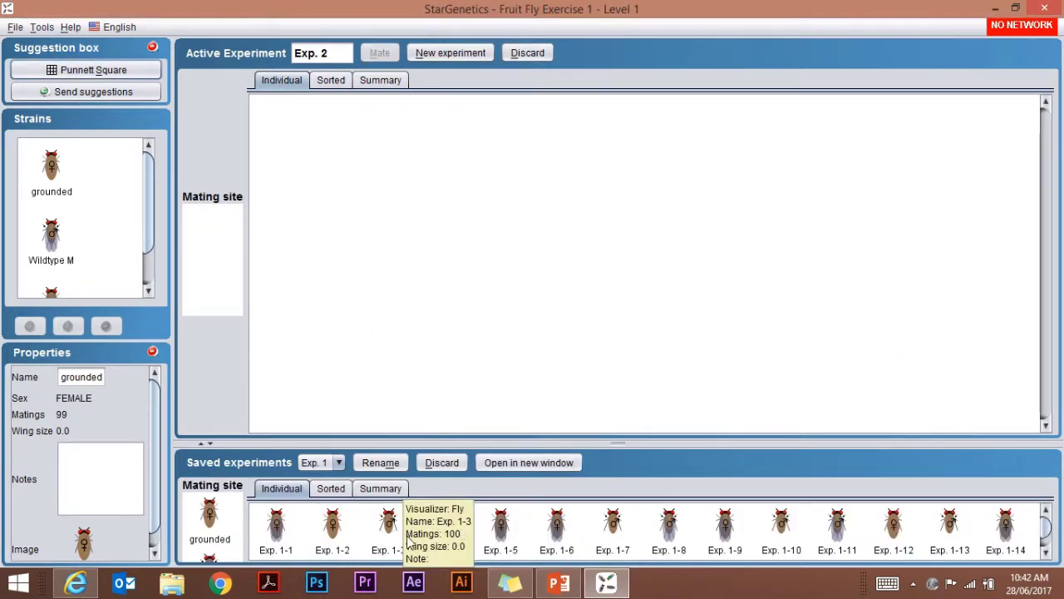
Rename the saved Exp. 1 experiment to F1.
left_click(380, 463)
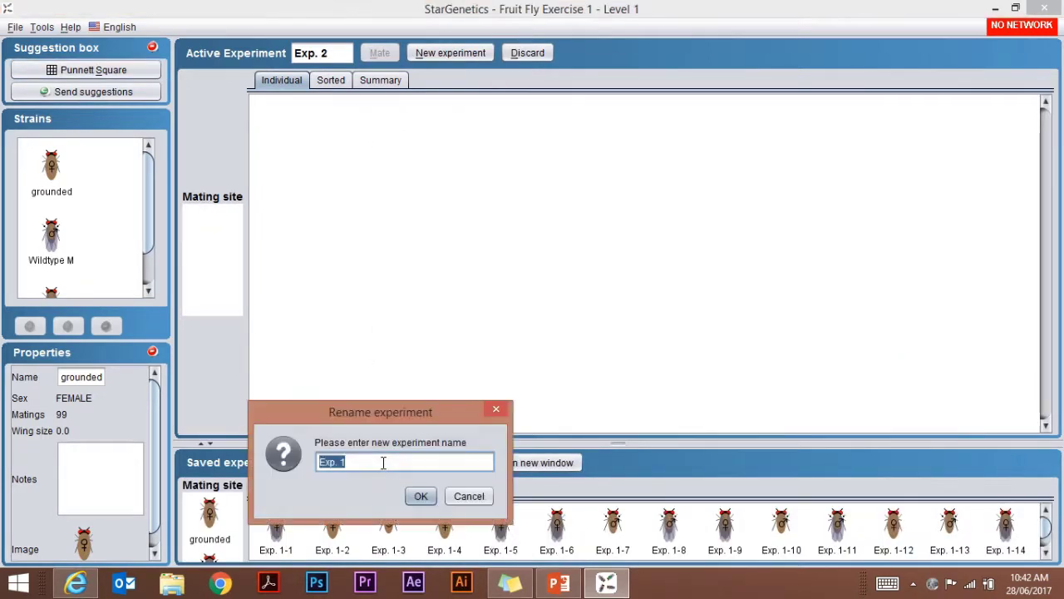
type("F1")
left_click(420, 496)
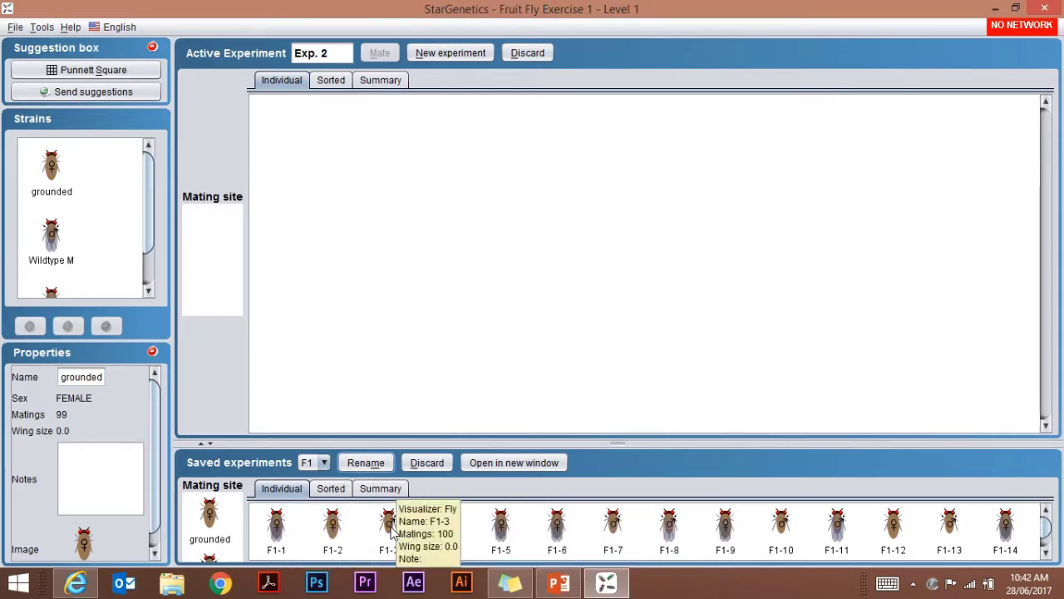
Mate F1-3 with F1-5 for 50 Exp. 2 offspring, sorted by sex and phenotype.
left_click_drag(391, 532, 204, 240)
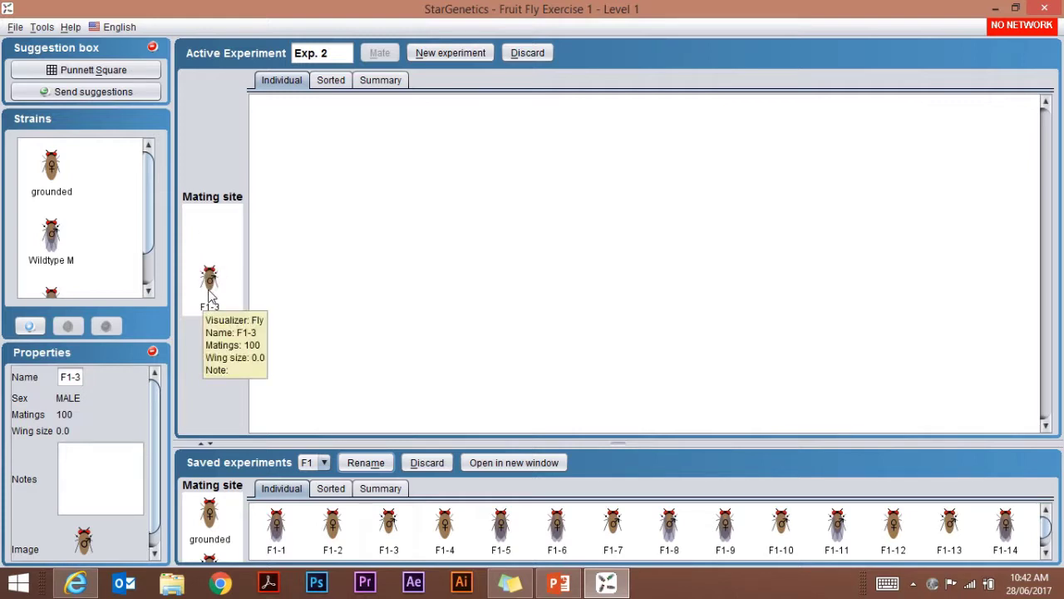
scroll(151, 227, "down", 2)
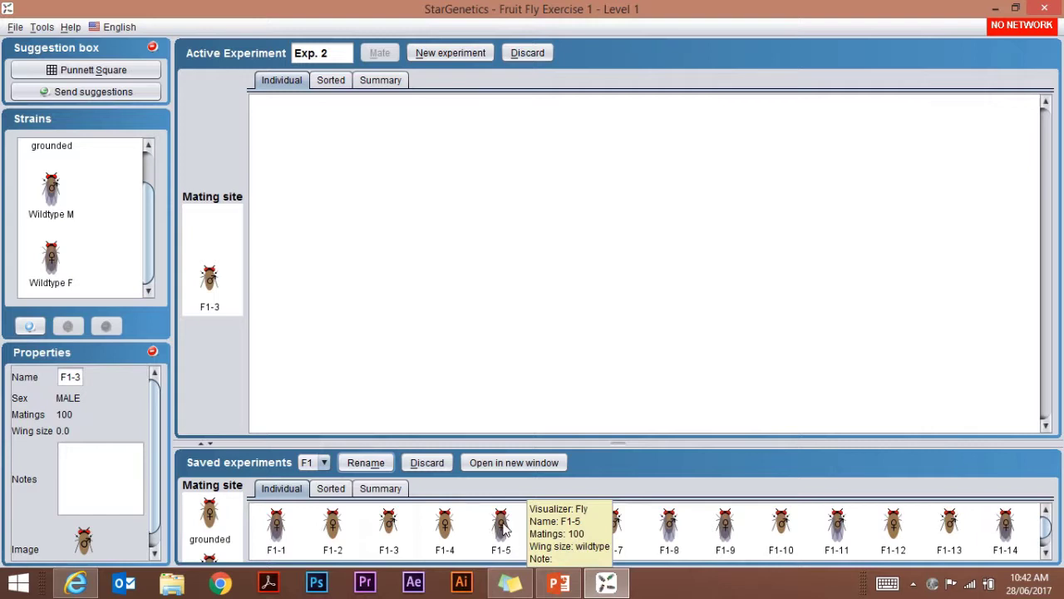
left_click_drag(489, 524, 209, 229)
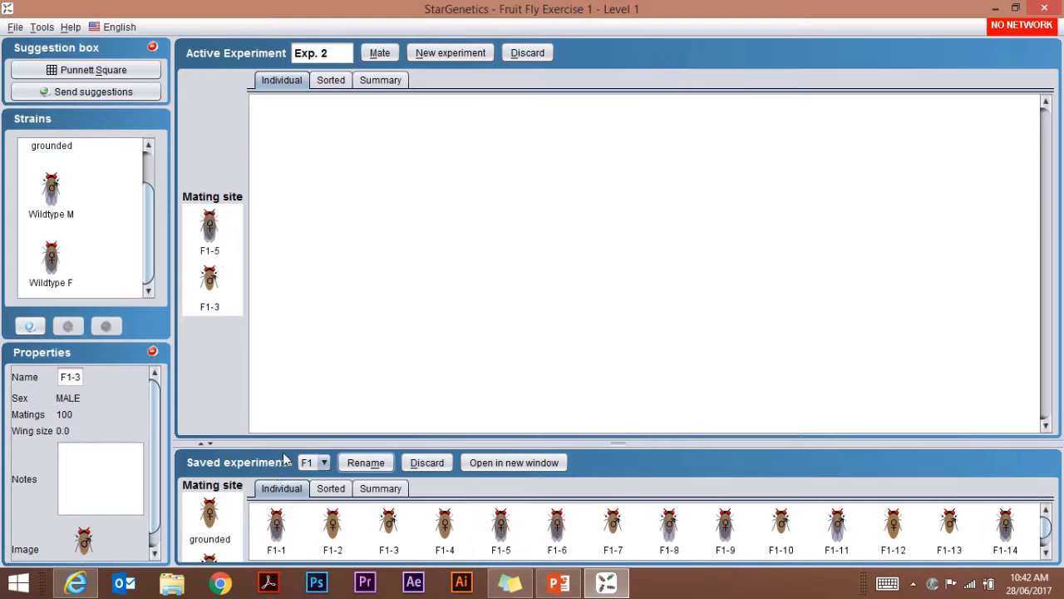
left_click(379, 55)
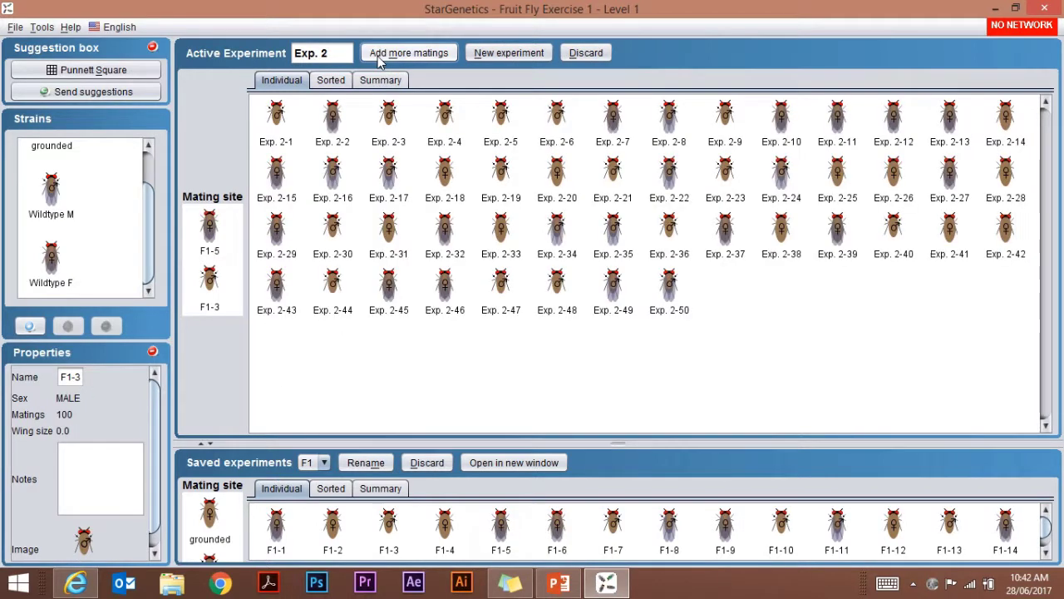
left_click(336, 83)
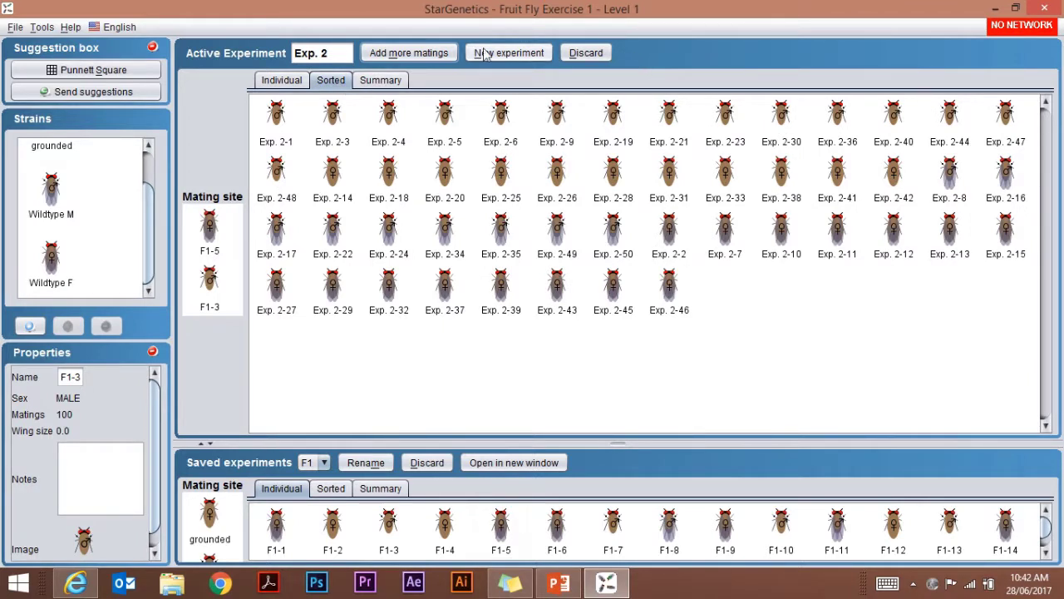
Add 9 more matings of the F1-3 and F1-5 pair to Exp. 2.
left_click(420, 55)
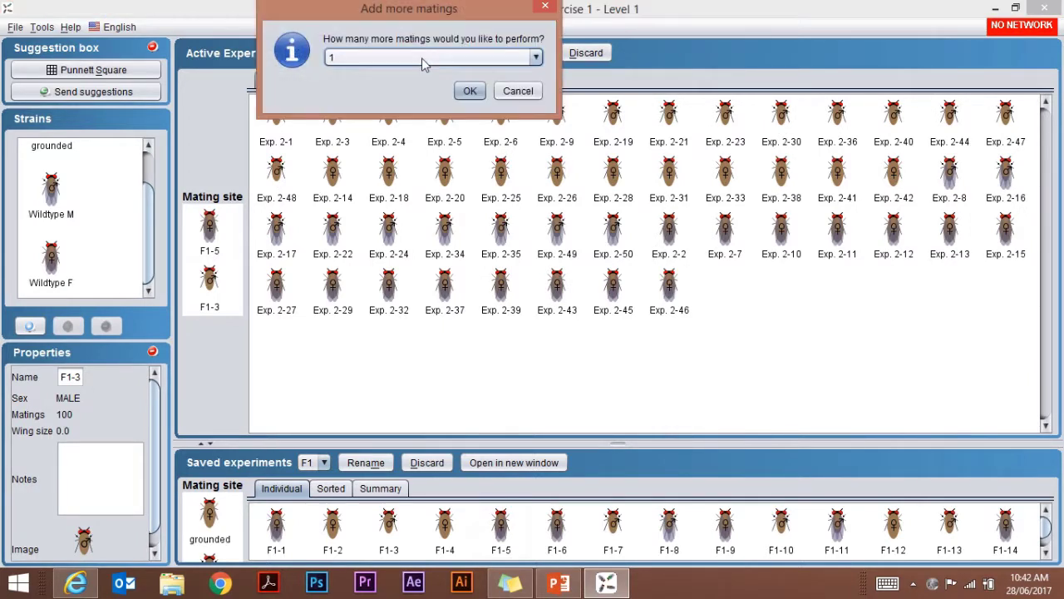
left_click(536, 58)
left_click(332, 122)
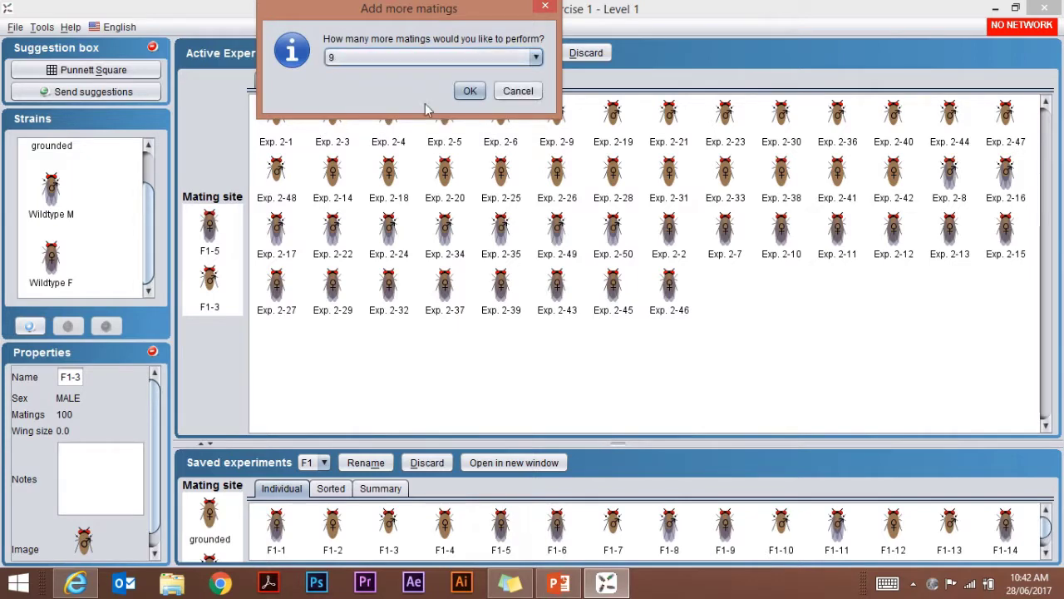
left_click(469, 90)
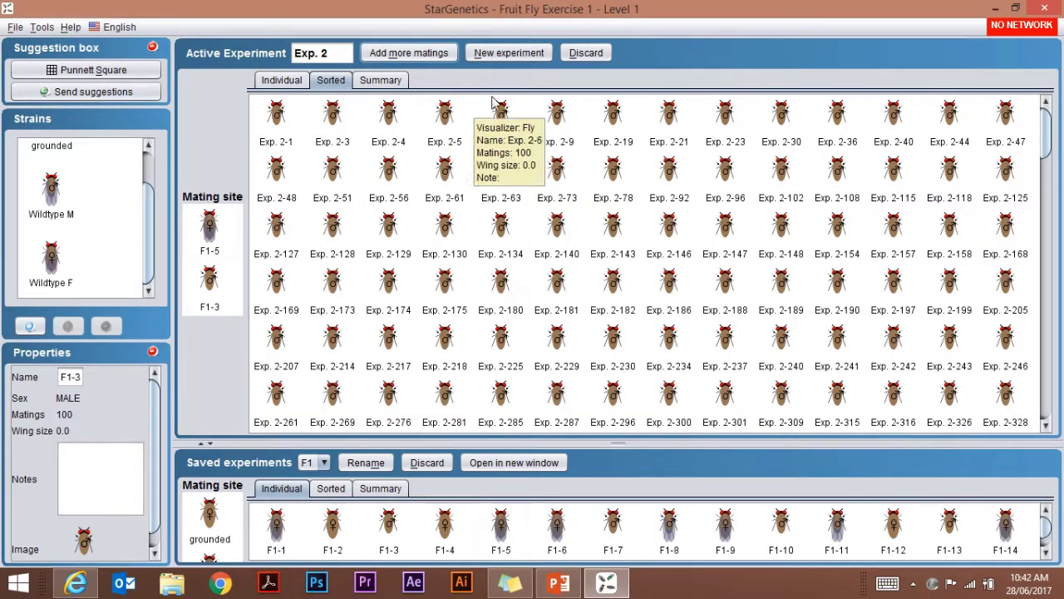
mouse_move(1047, 129)
left_mouse_down()
mouse_move(1062, 241)
mouse_move(1048, 116)
left_mouse_up()
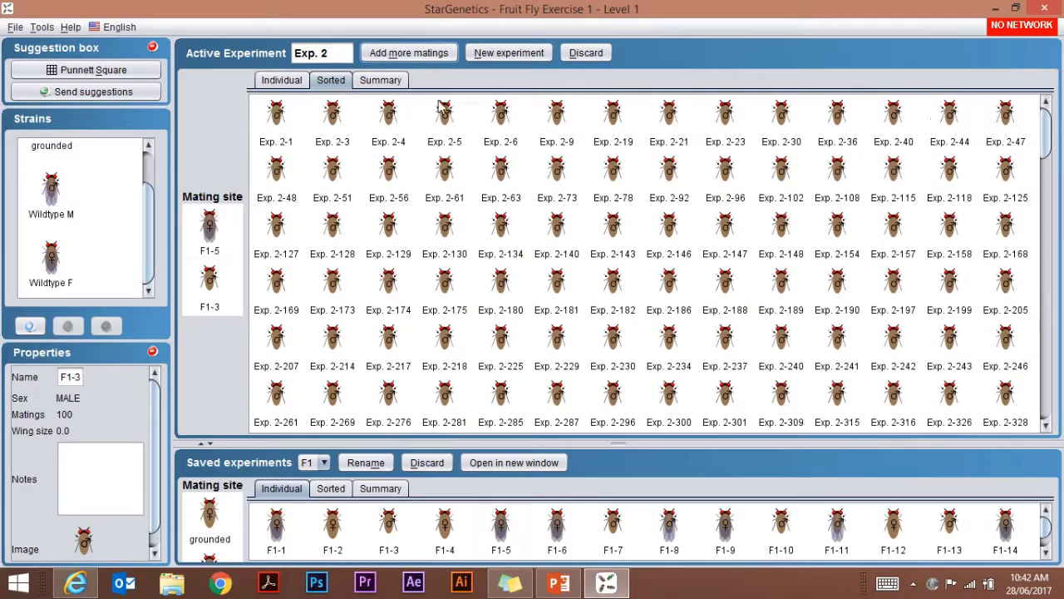
Show the Exp. 2 summary: 251 wing size 0.0 and 249 wildtype out of 500.
left_click(380, 80)
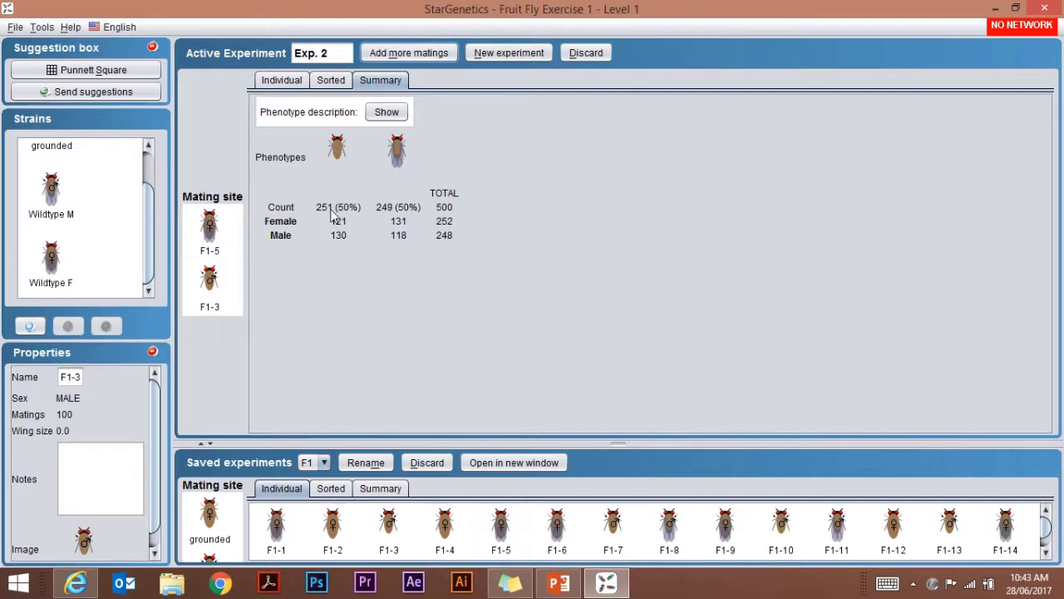
mouse_move(337, 148)
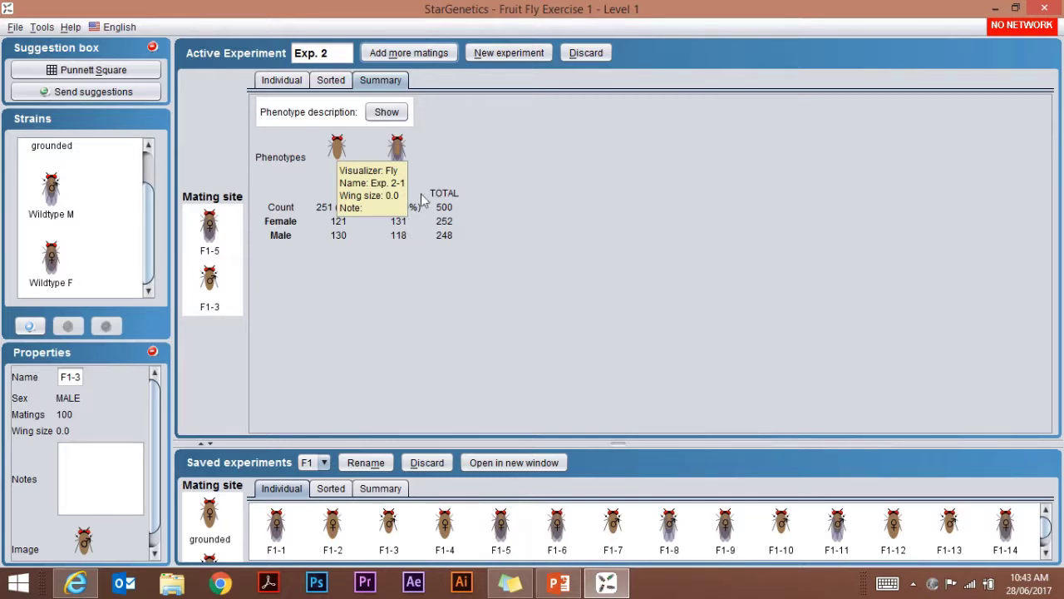
mouse_move(401, 155)
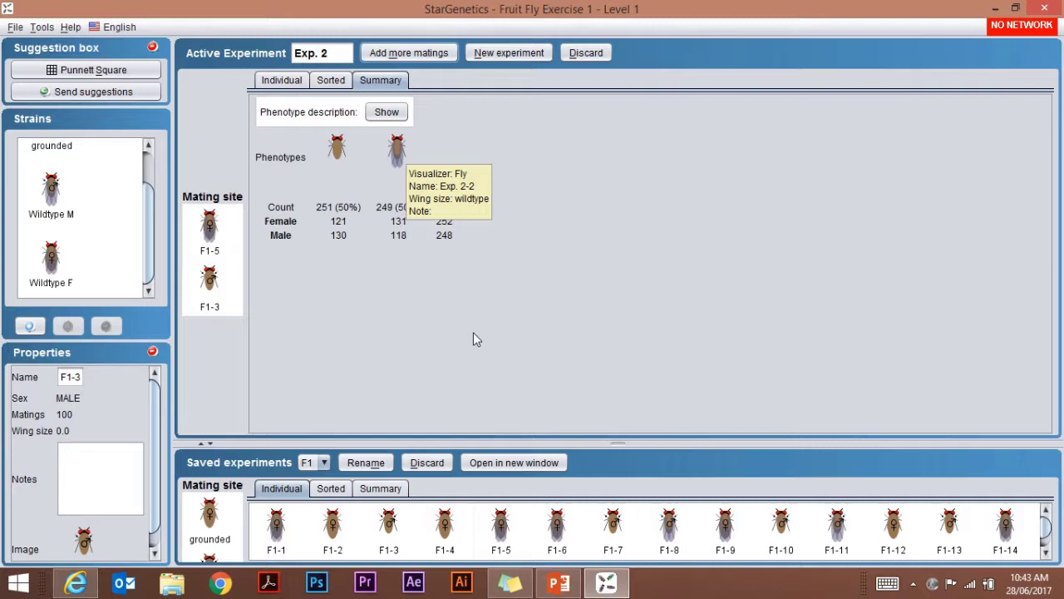
Rename the active experiment to F2 and save it, leaving a blank Exp. 3.
left_click(339, 56)
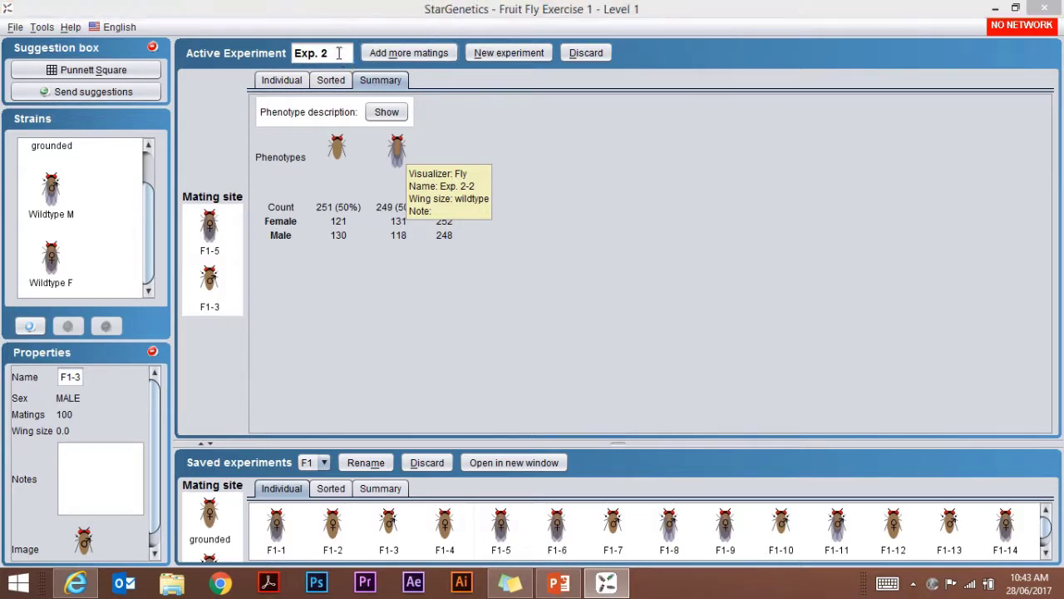
type("F")
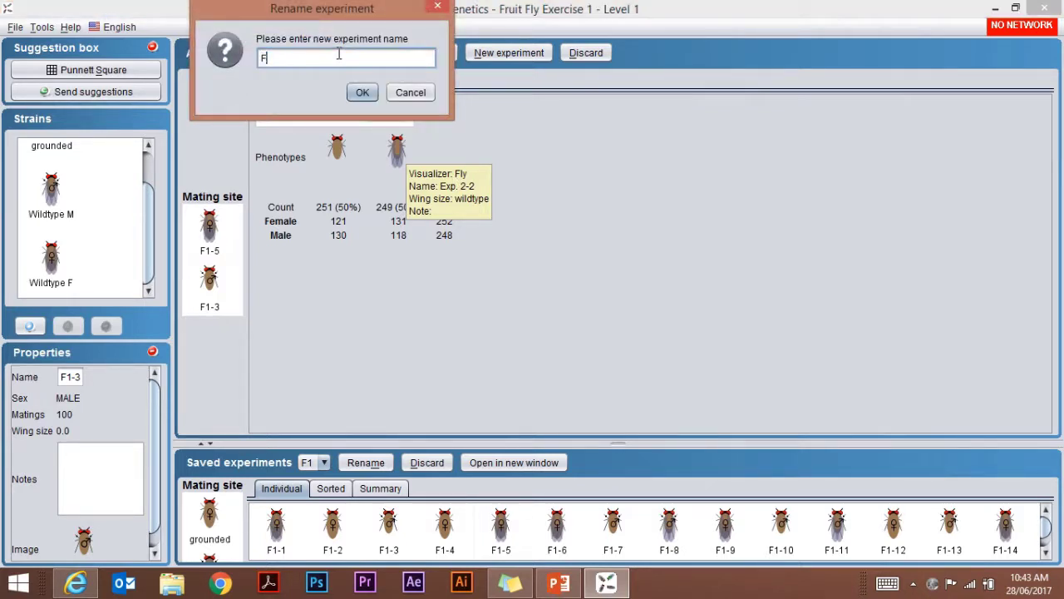
type("2")
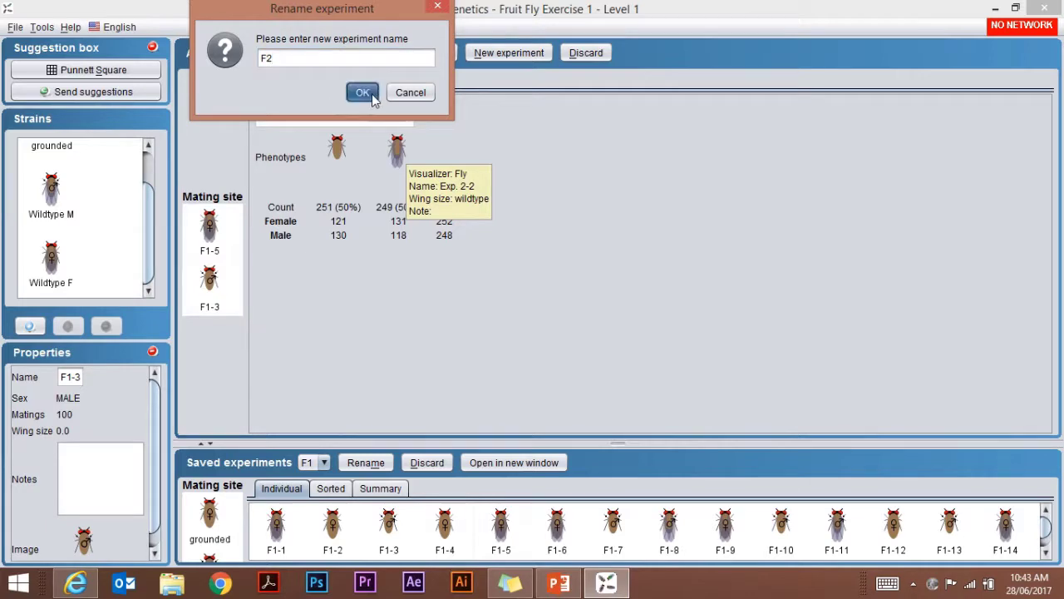
left_click(362, 92)
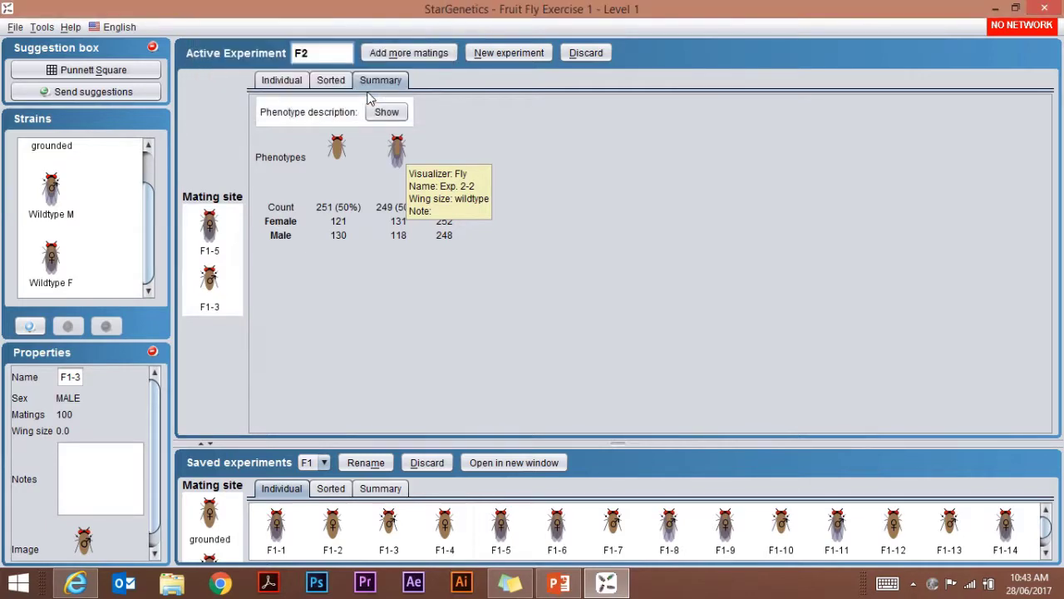
left_click(494, 55)
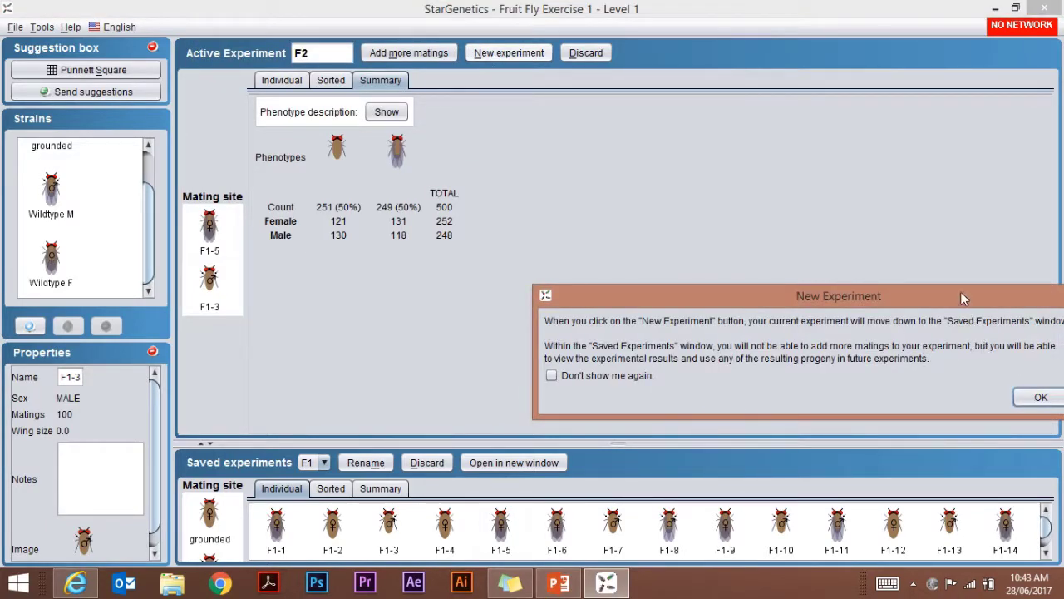
left_click(860, 377)
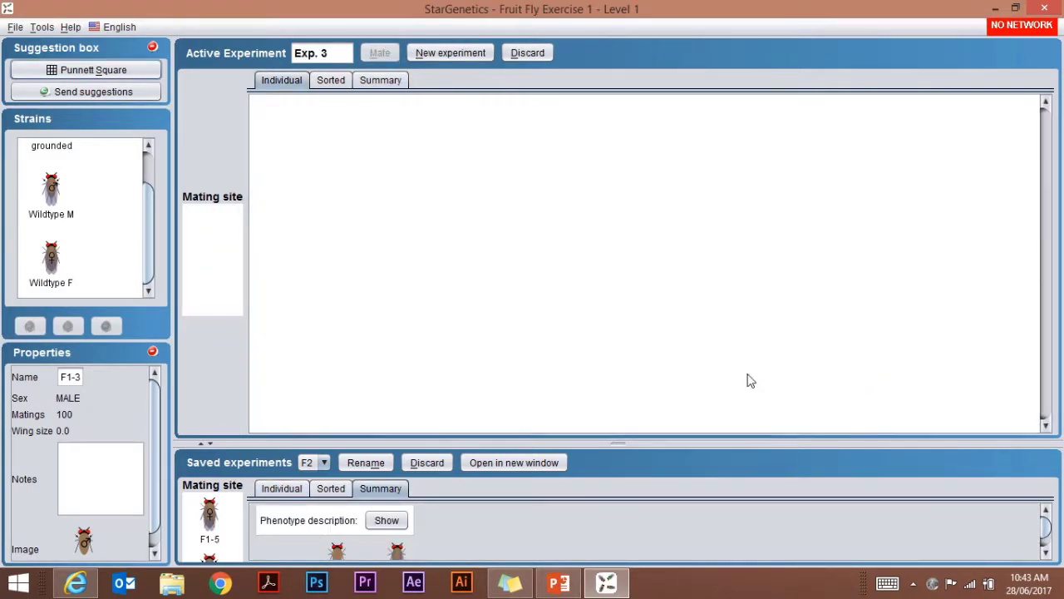
View saved F1, then switch to F2 and list its offspring individually.
left_click(324, 463)
left_click(314, 497)
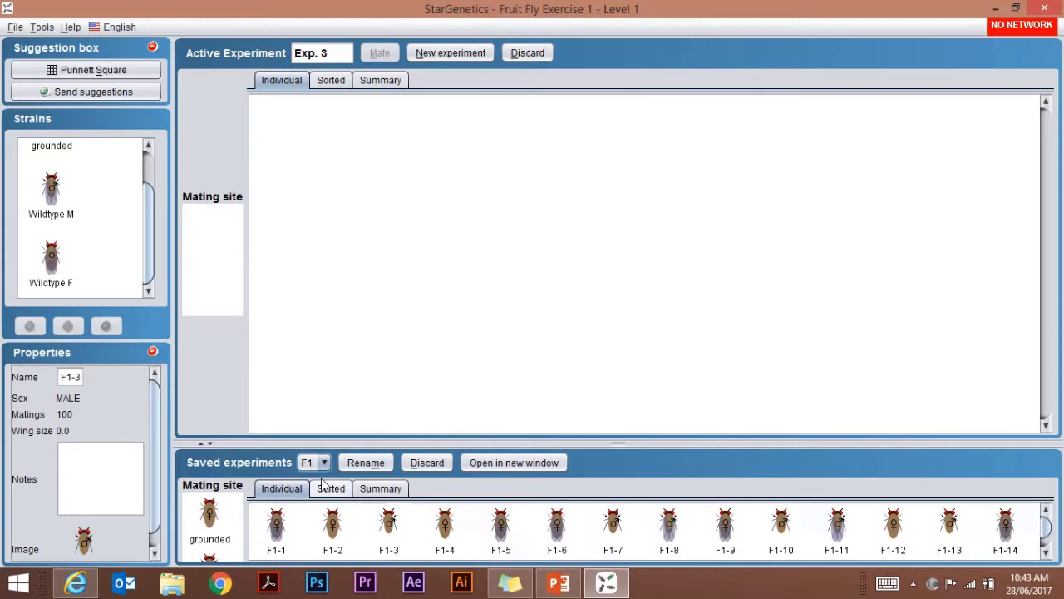
left_click(324, 463)
left_click(319, 480)
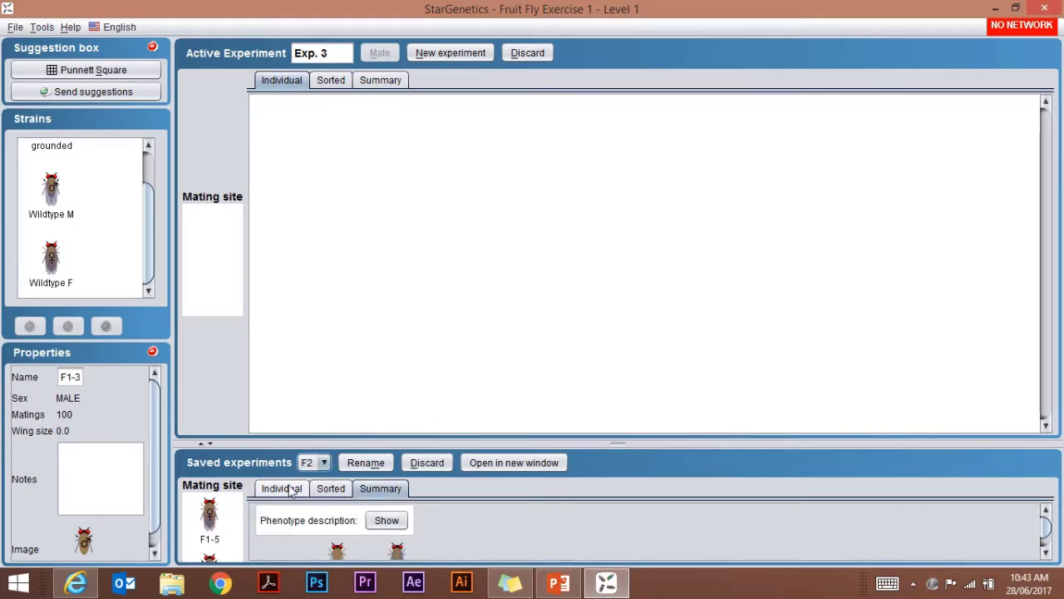
left_click(292, 491)
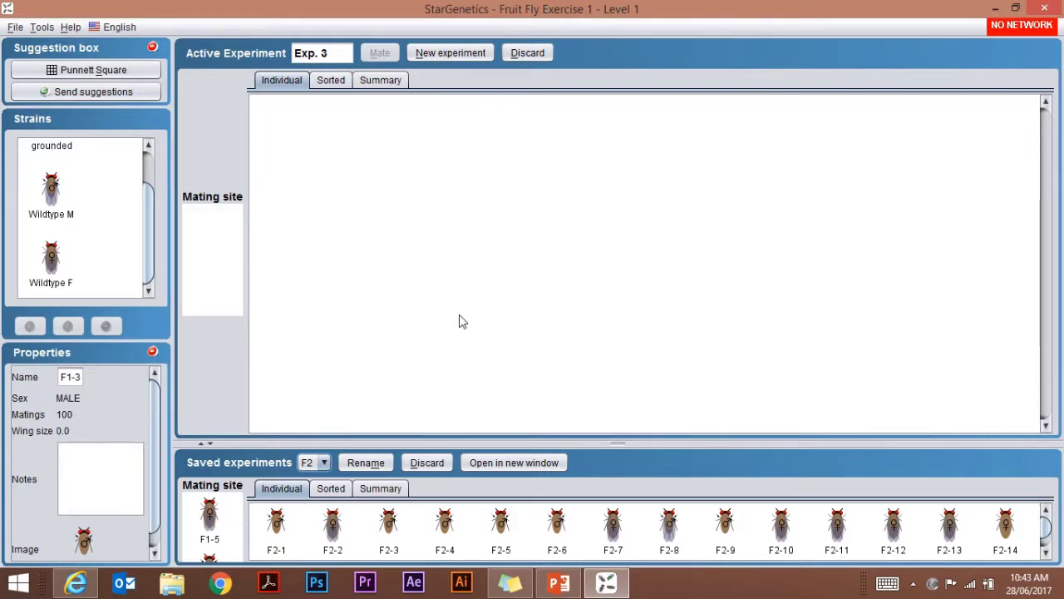
left_click(90, 72)
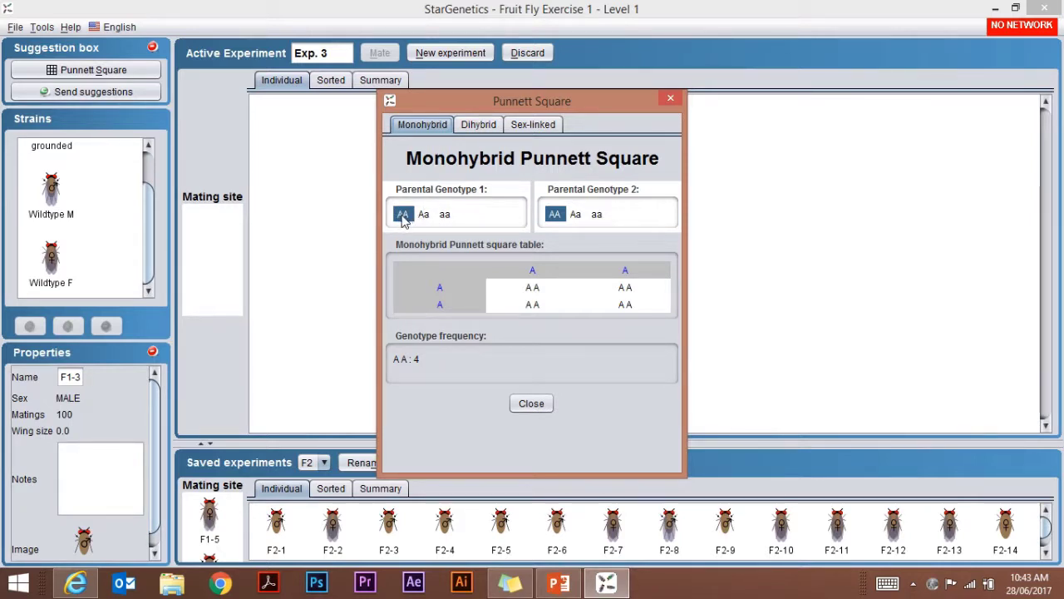
left_click(596, 216)
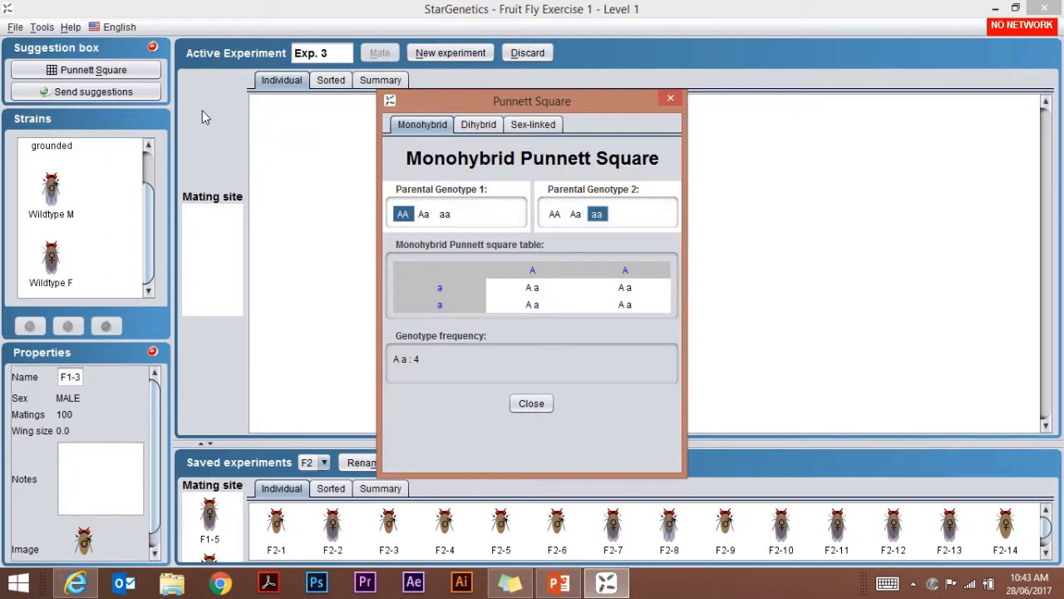
left_click(533, 404)
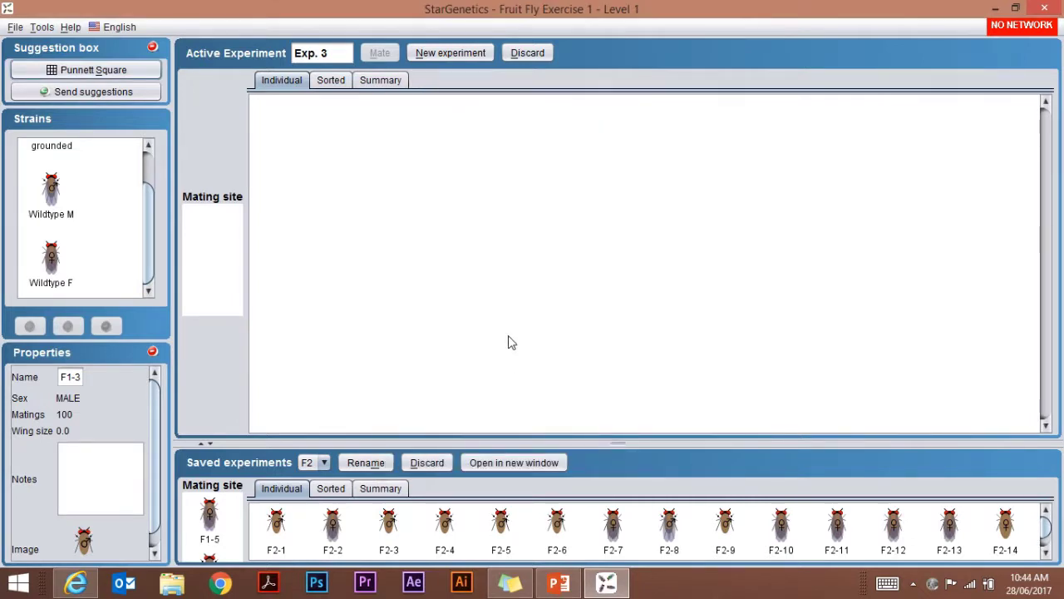